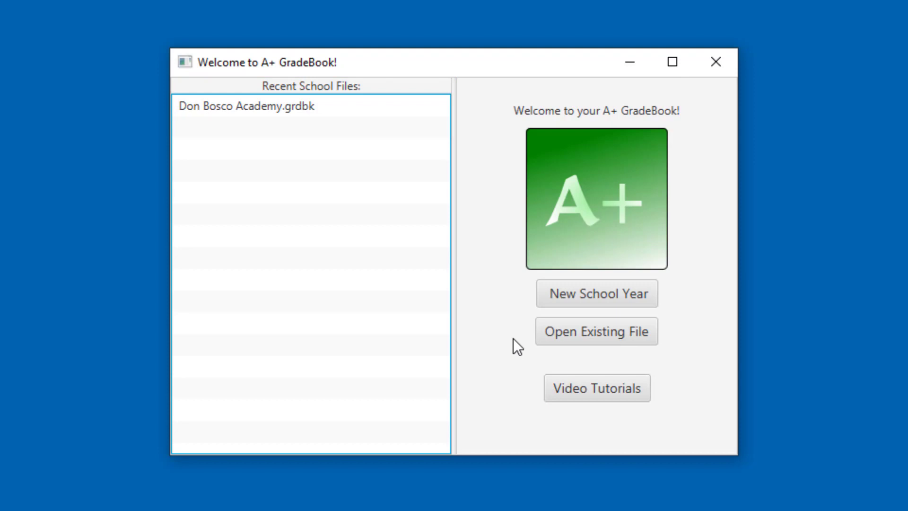
# Create a new school year gradebook named "My School" for school year 2021.
pyautogui.click(569, 330)
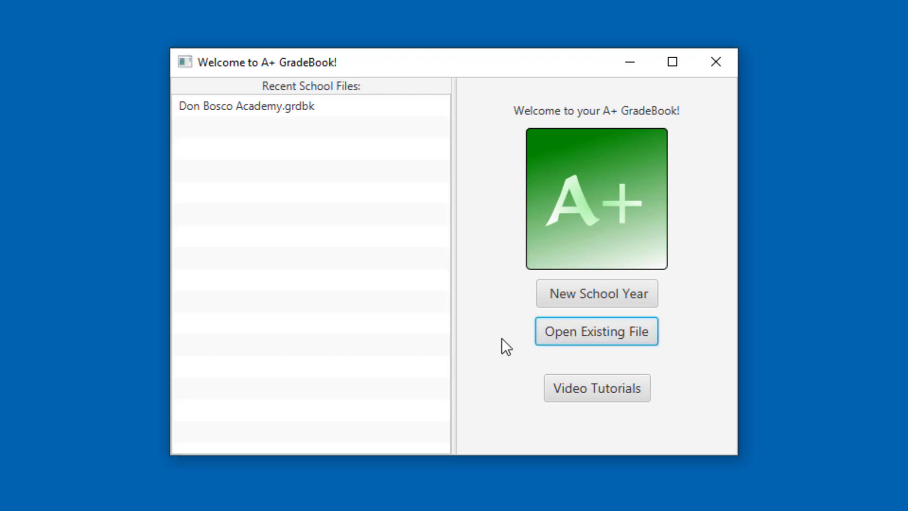
pyautogui.click(563, 297)
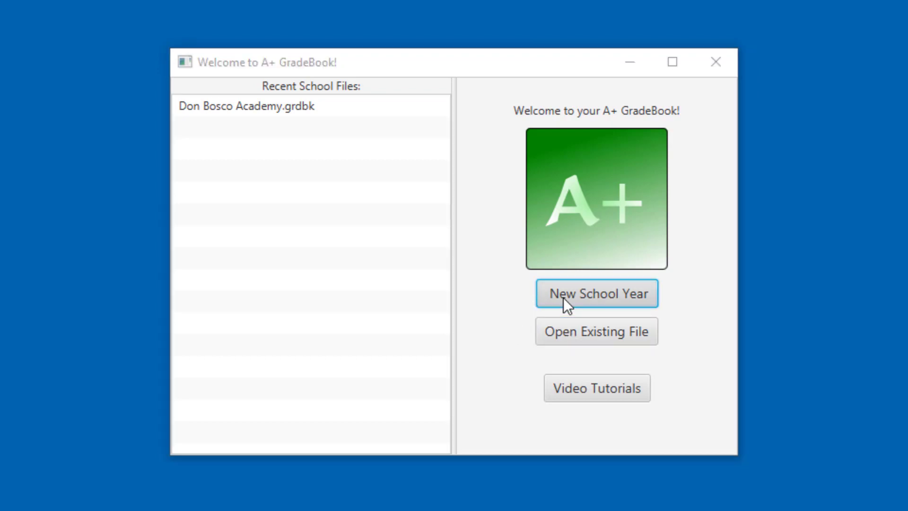
pyautogui.click(498, 214)
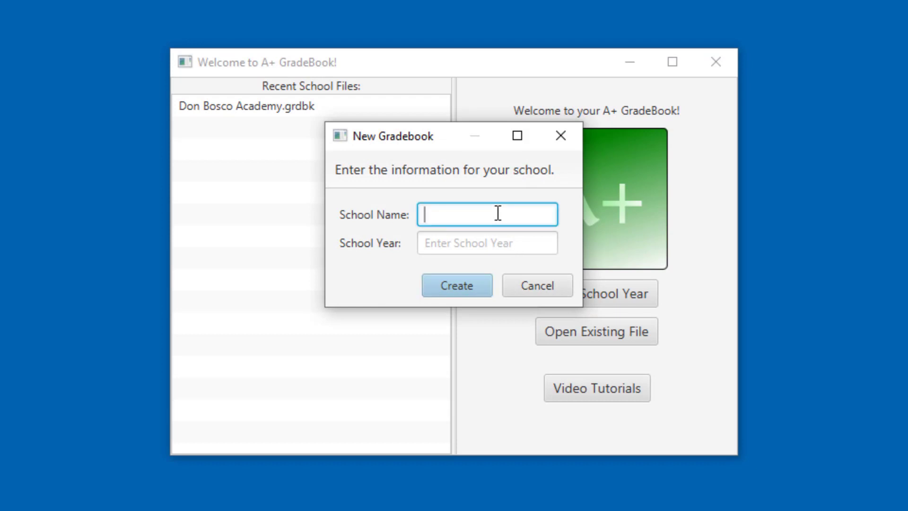
pyautogui.write('My School')
pyautogui.press('Tab')
pyautogui.write('2021')
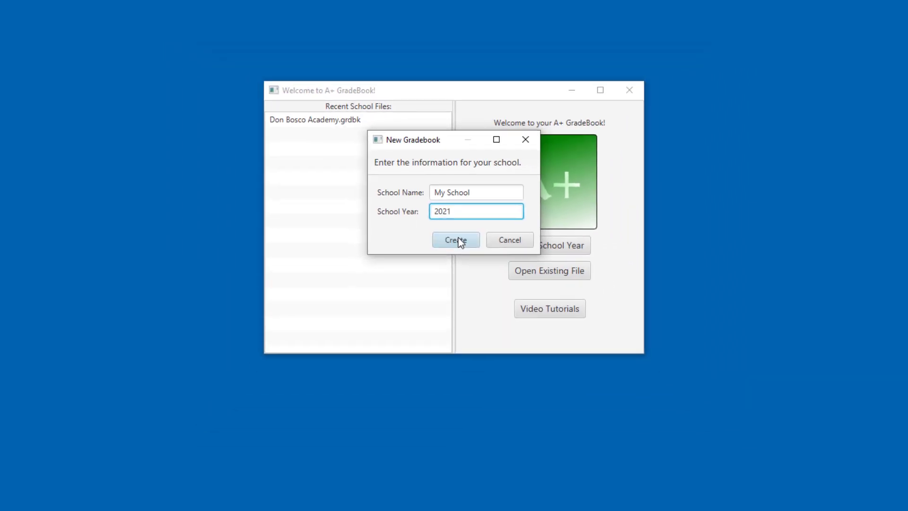
pyautogui.click(456, 271)
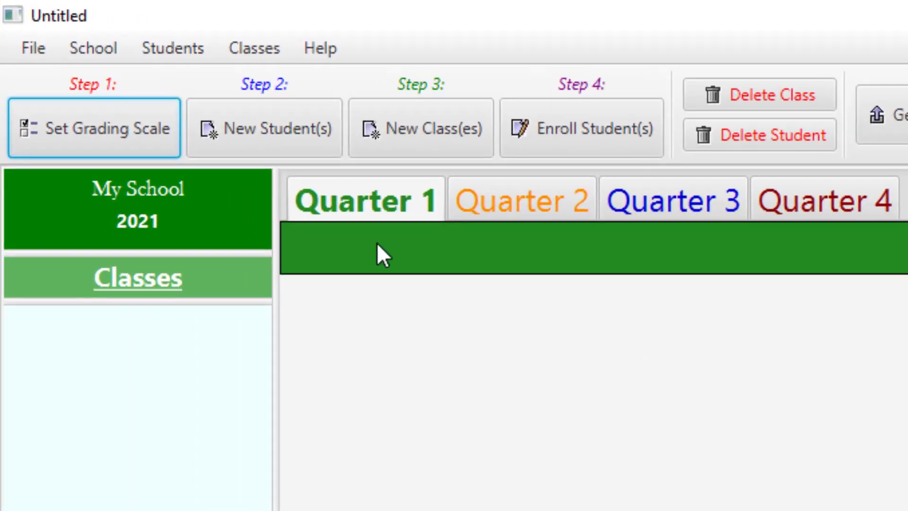
# Open the grading scale preferences and try selecting the default and optional grade scales.
pyautogui.click(141, 138)
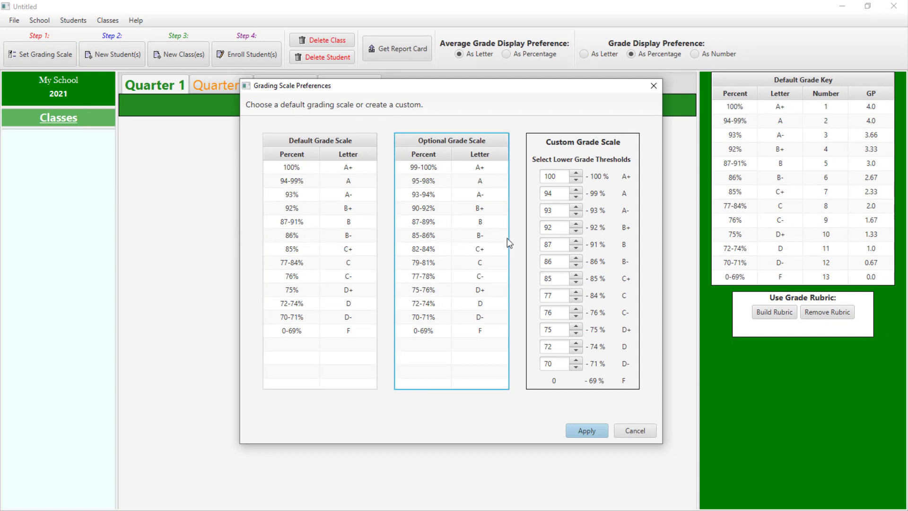
pyautogui.click(576, 241)
pyautogui.click(326, 224)
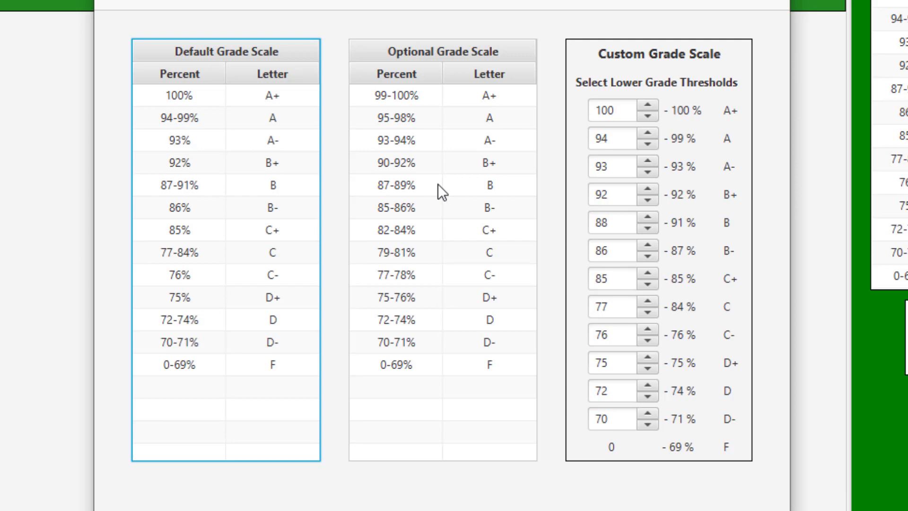
pyautogui.press('Tab')
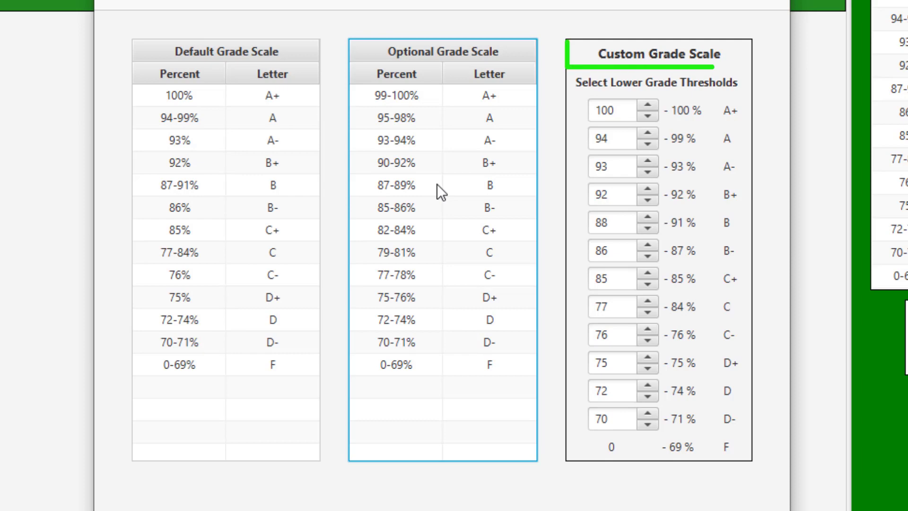
# Try the custom grade scale, lowering the A threshold to 90 and reducing the A- threshold as well.
pyautogui.click(703, 169)
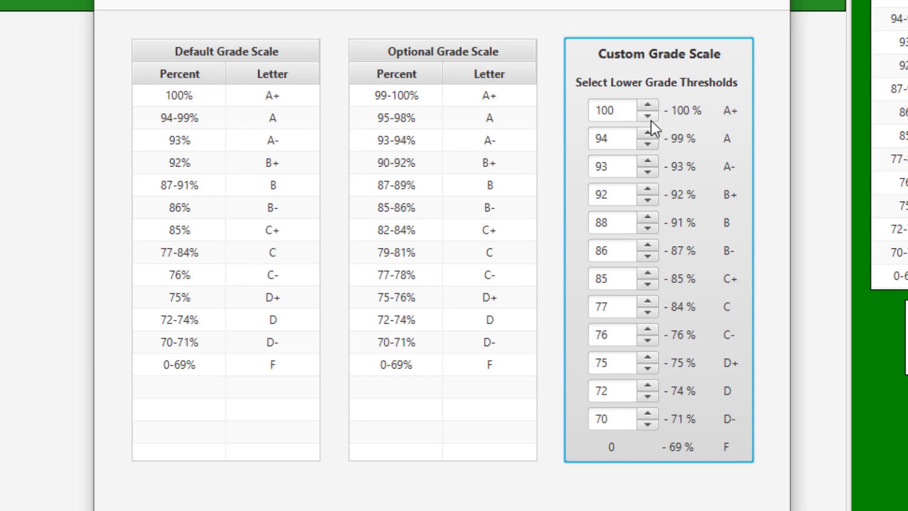
pyautogui.click(647, 144)
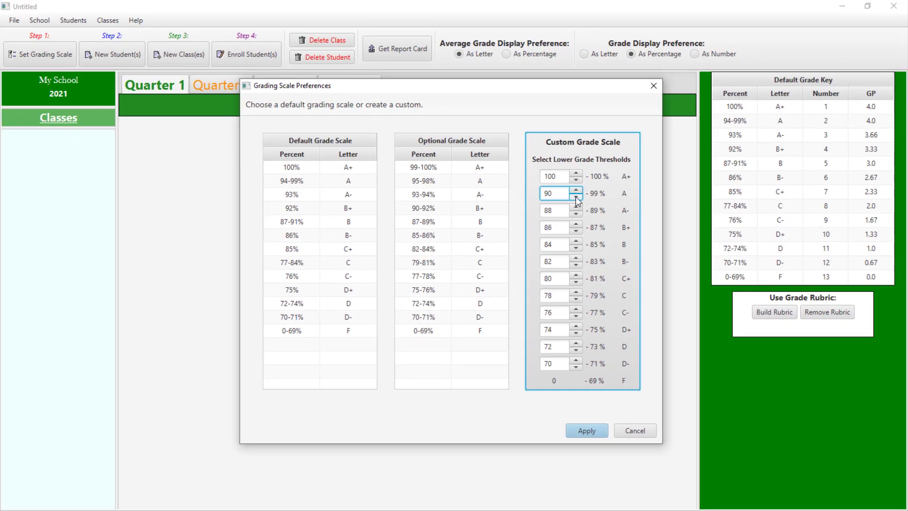
pyautogui.click(578, 214)
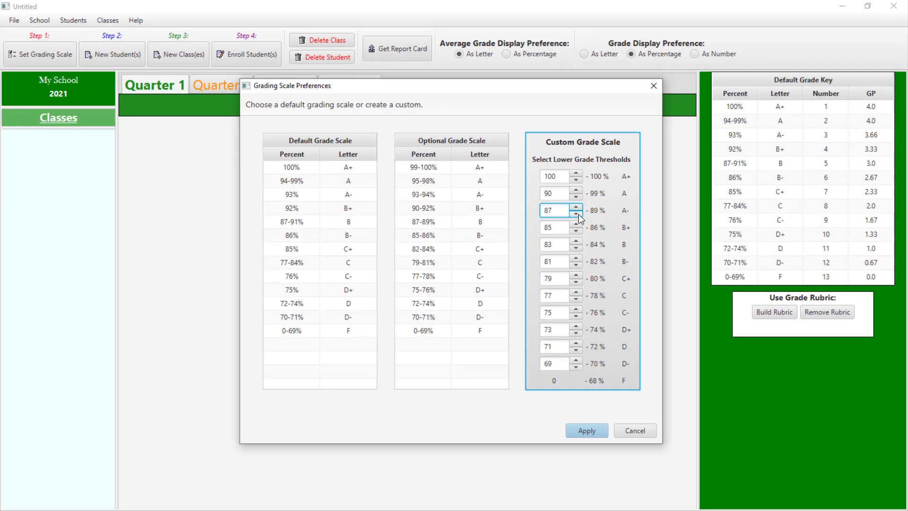
pyautogui.click(578, 214)
pyautogui.click(578, 213)
pyautogui.click(579, 214)
# Choose the Default Grade Scale for the gradebook and apply it.
pyautogui.click(320, 302)
pyautogui.click(591, 426)
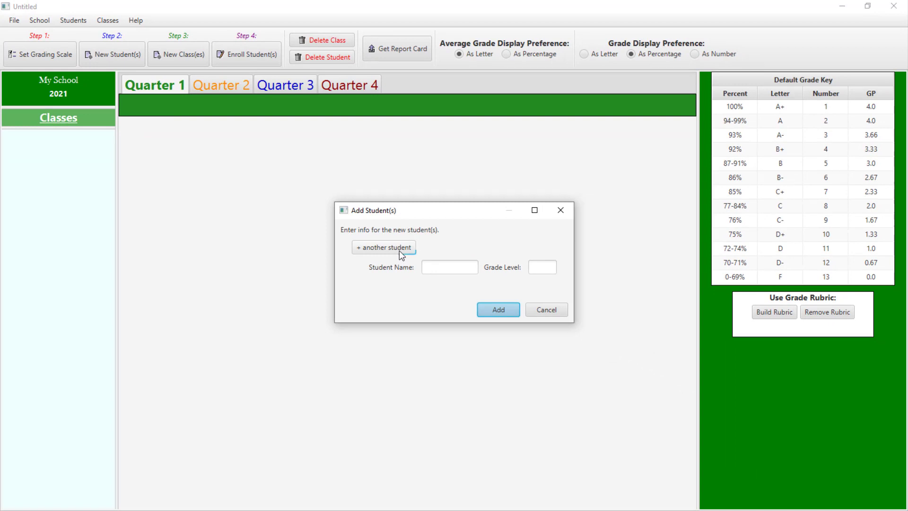
# Add two new students together, entering their names with grade level 3 for the first and 5 for the second.
pyautogui.click(399, 251)
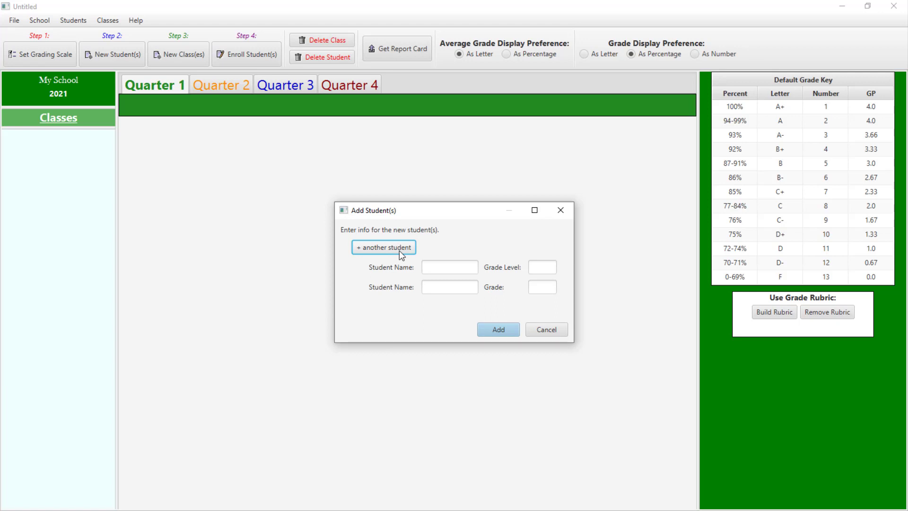
pyautogui.click(436, 266)
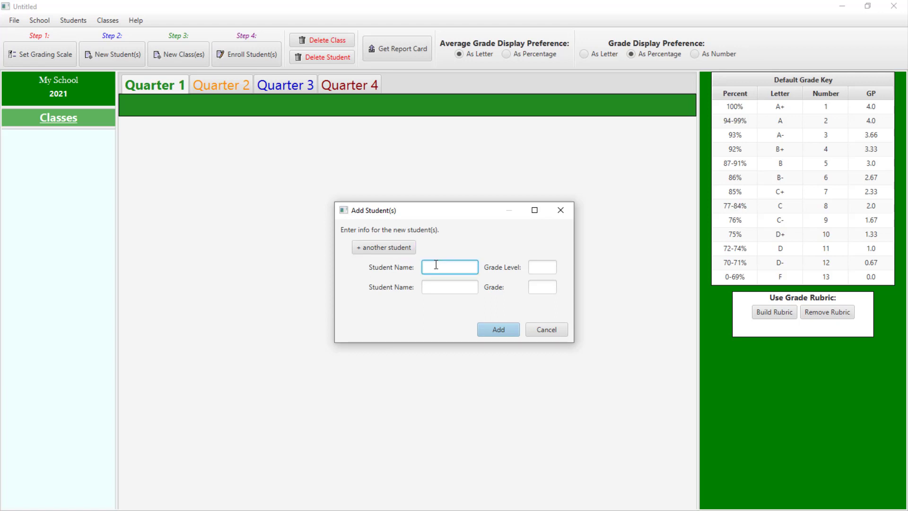
pyautogui.write('Jim')
pyautogui.press('Tab')
pyautogui.write('3')
pyautogui.press('Tab')
pyautogui.write('Sar')
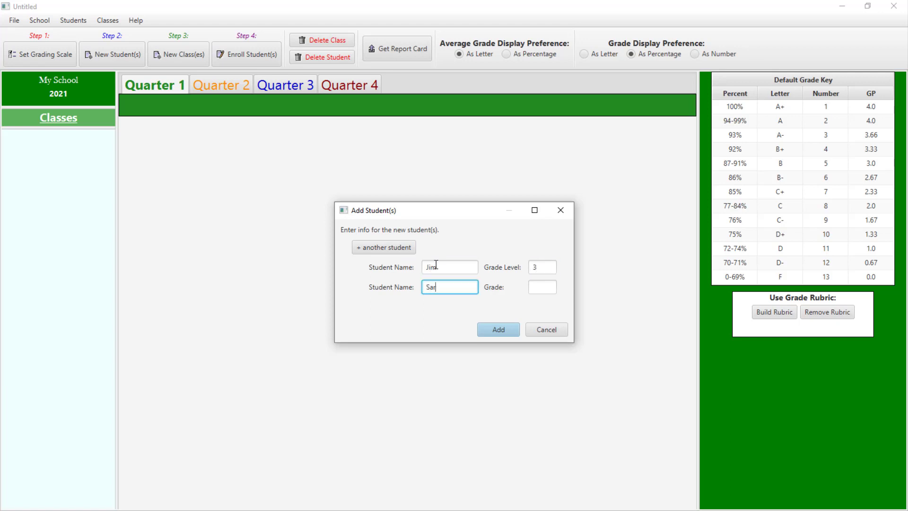
pyautogui.write('ah')
pyautogui.press('Tab')
pyautogui.write('5')
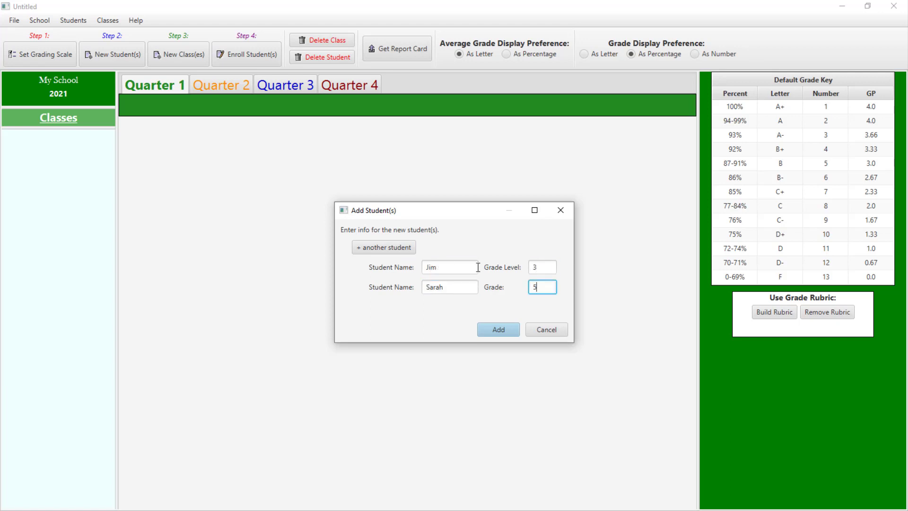
pyautogui.click(498, 328)
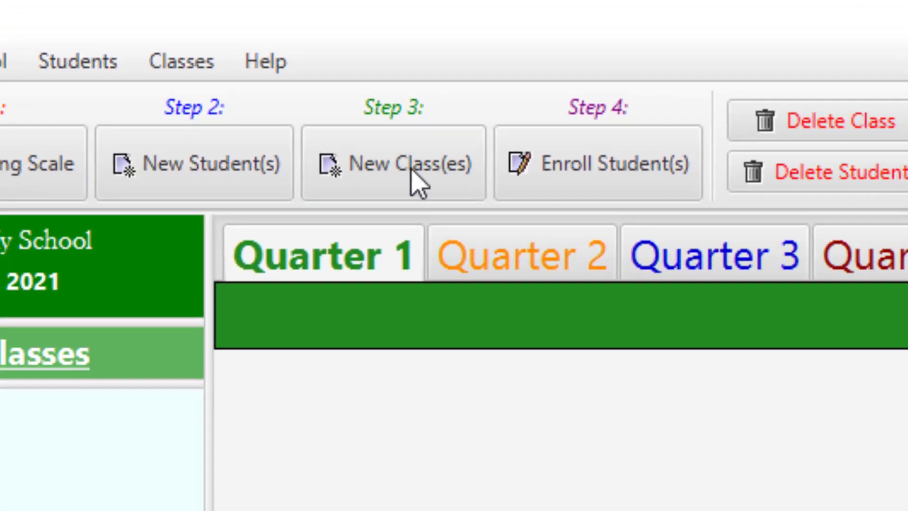
# Fill in two new classes, Math and Algebra, each with a credit of 3.
pyautogui.click(461, 195)
pyautogui.click(409, 257)
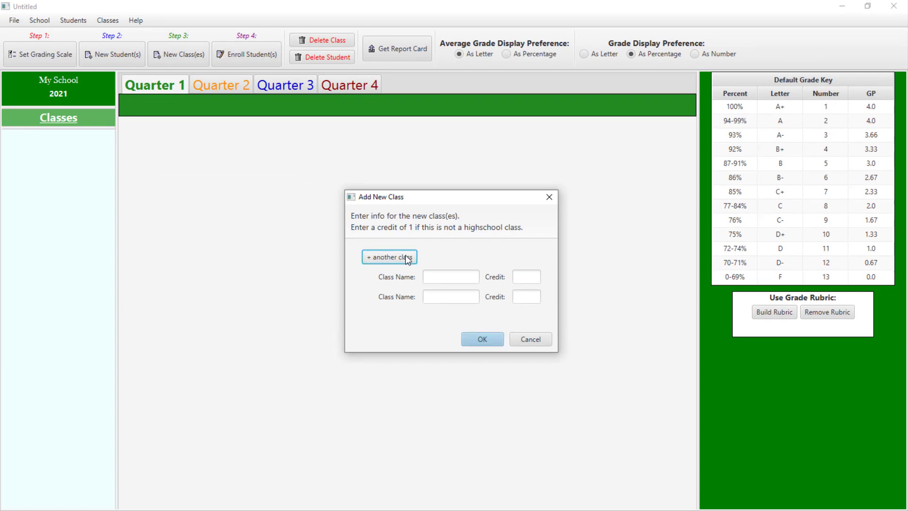
pyautogui.click(436, 275)
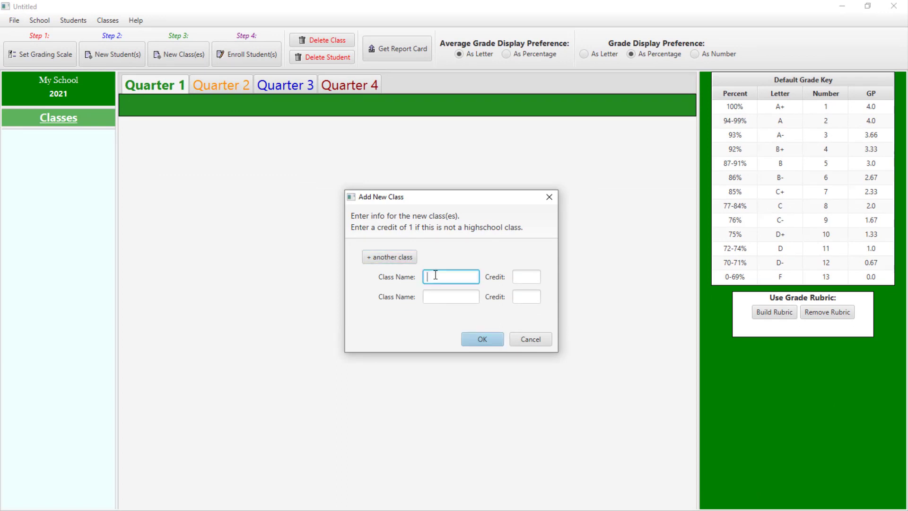
pyautogui.write('Math')
pyautogui.press('Tab')
pyautogui.write('3')
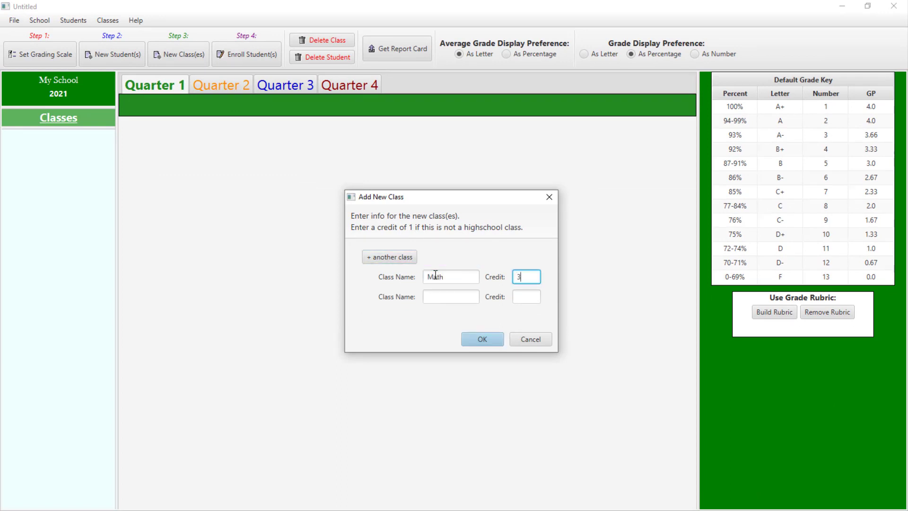
pyautogui.press('Tab')
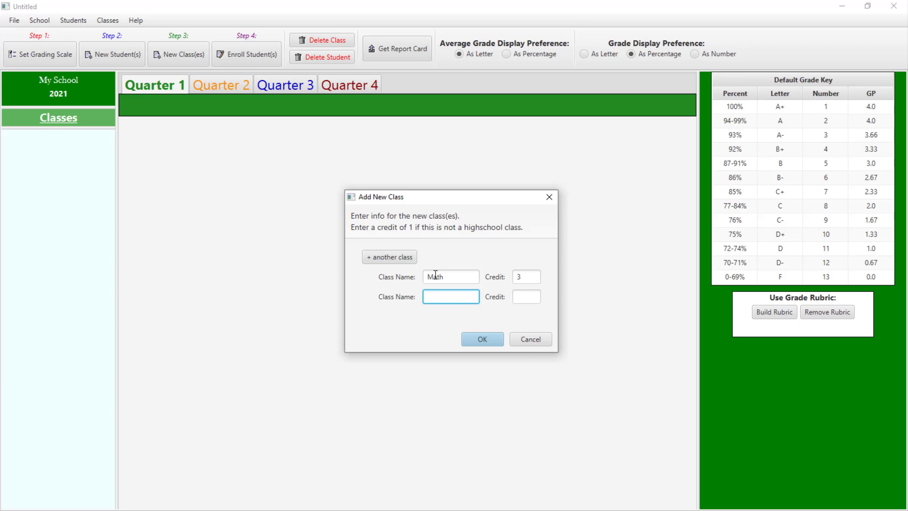
pyautogui.write('Algebra')
pyautogui.press('Tab')
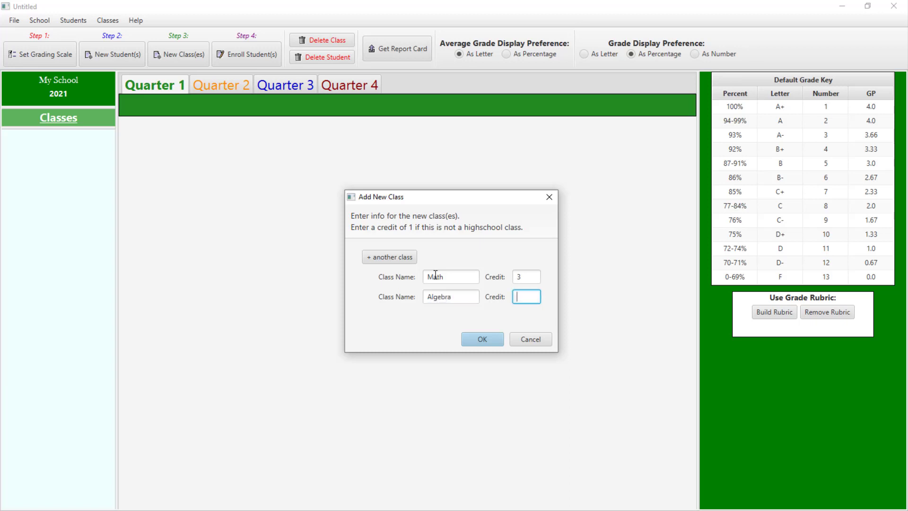
pyautogui.write('3')
# Set the Math class's credit to 1 and confirm adding both classes.
pyautogui.click(532, 276)
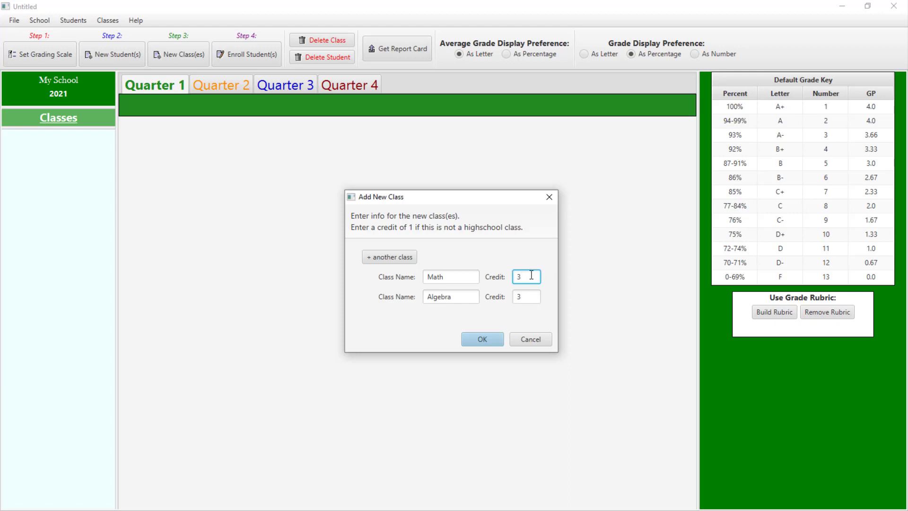
pyautogui.press('BackSpace')
pyautogui.write('1')
pyautogui.click(484, 336)
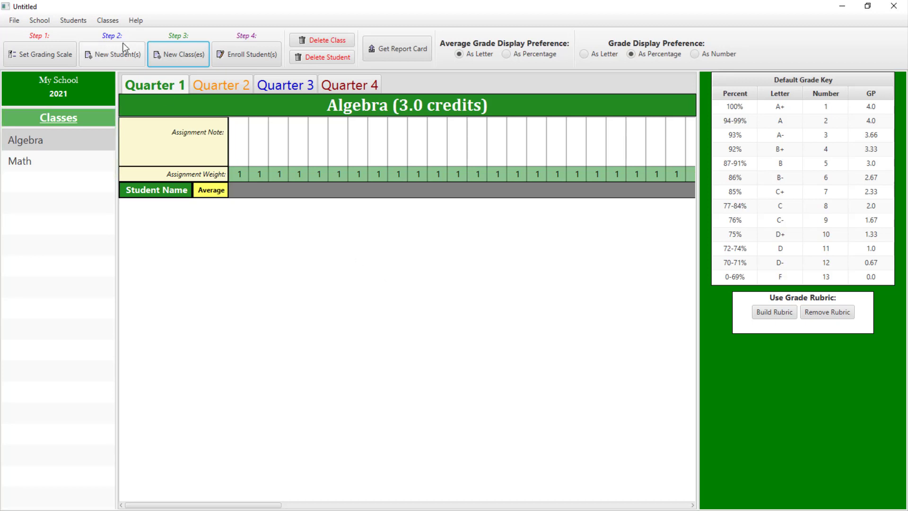
# Review the school student roster with each student's grade level, and close it.
pyautogui.click(39, 20)
pyautogui.click(53, 64)
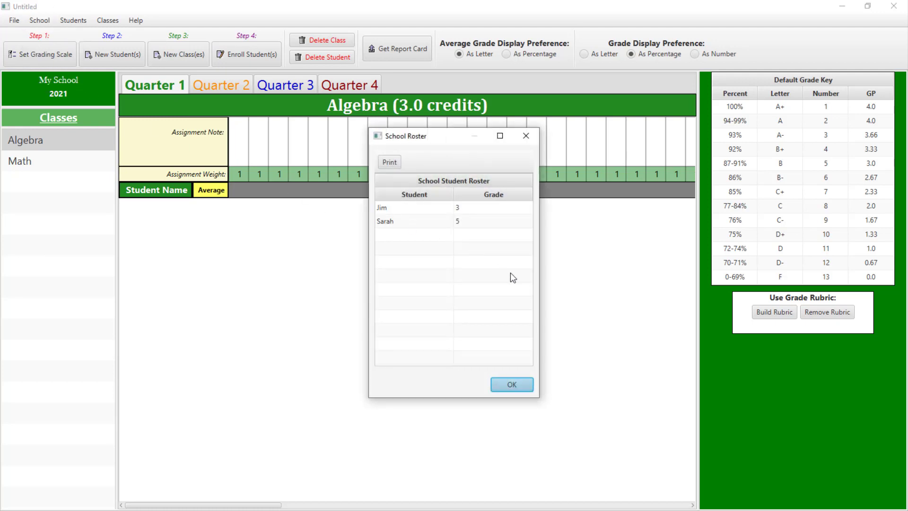
pyautogui.click(512, 383)
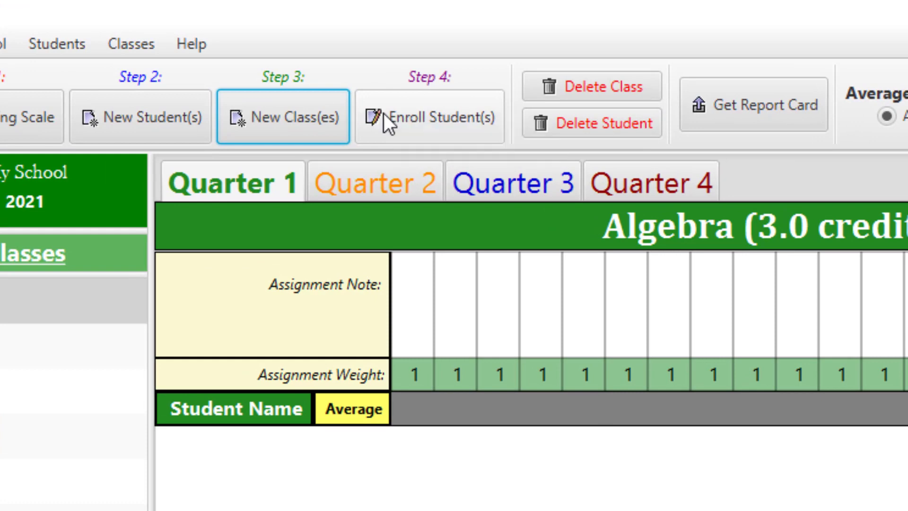
# Enroll the grade 3 student in both Algebra and Math and apply the enrollment.
pyautogui.click(384, 113)
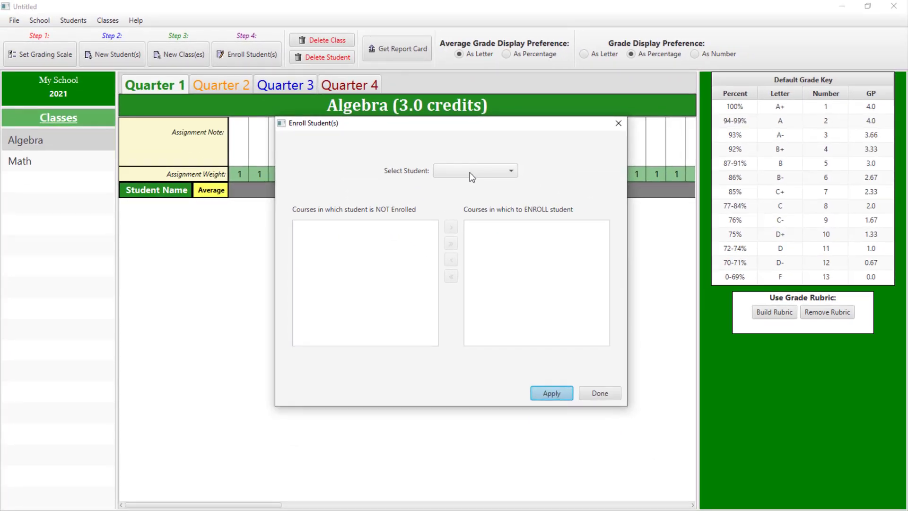
pyautogui.click(470, 172)
pyautogui.click(467, 186)
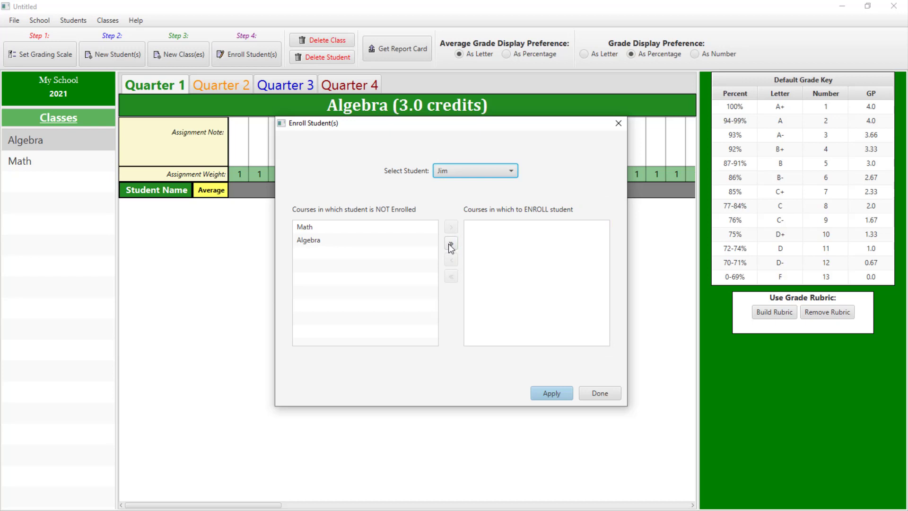
pyautogui.doubleClick(360, 226)
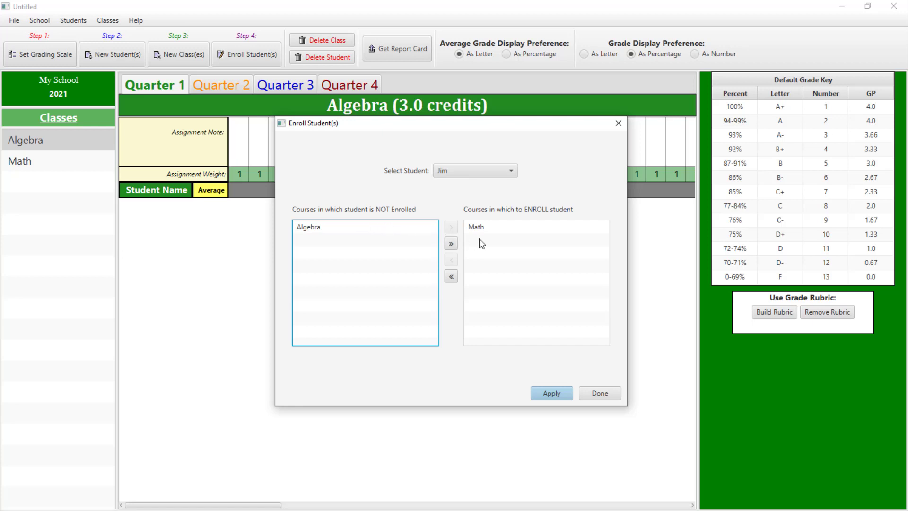
pyautogui.doubleClick(505, 228)
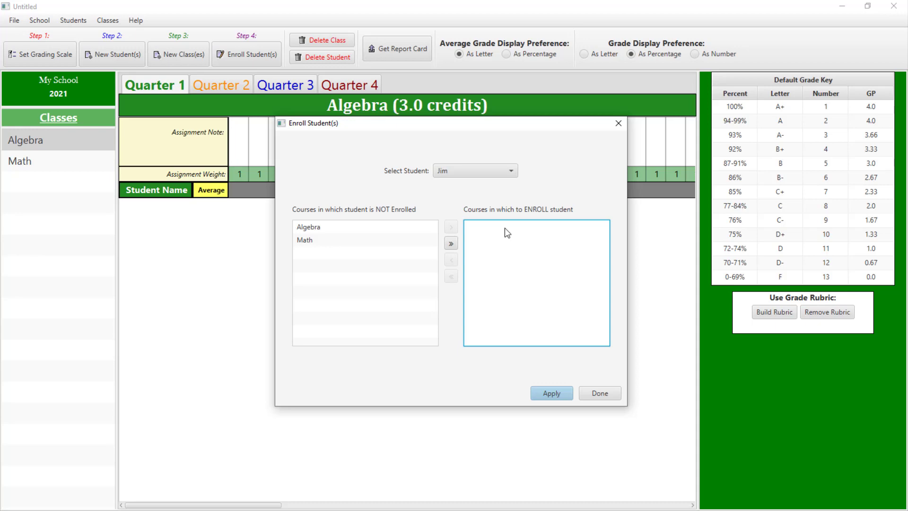
pyautogui.click(452, 244)
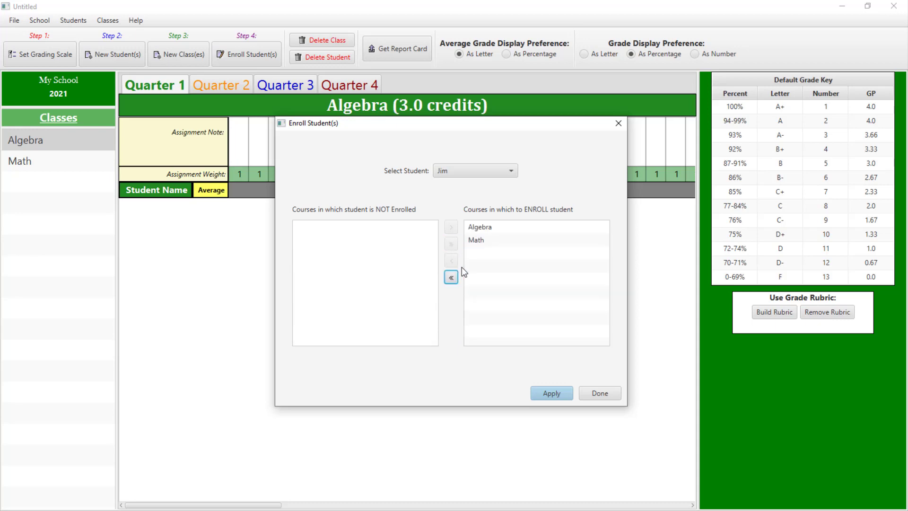
pyautogui.click(545, 399)
pyautogui.click(481, 210)
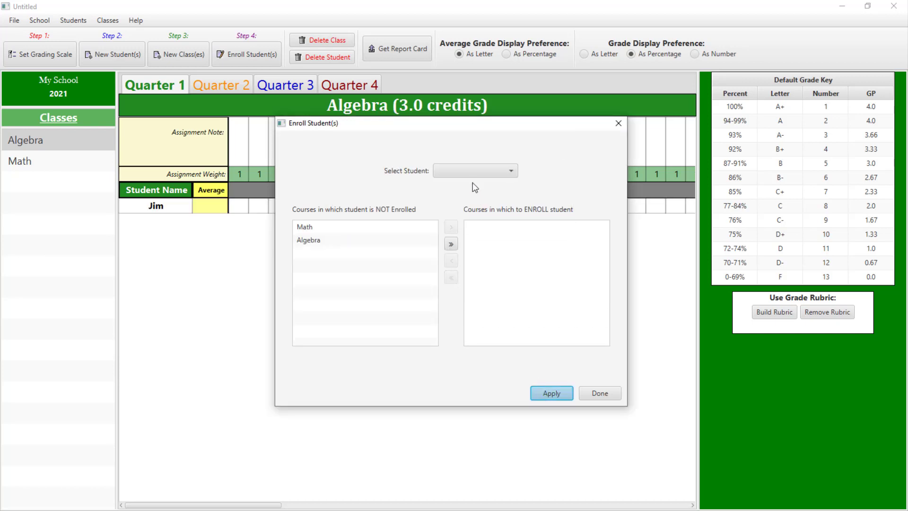
# Enroll the grade 5 student in both Math and Algebra, apply it and finish enrolling.
pyautogui.click(471, 174)
pyautogui.click(464, 200)
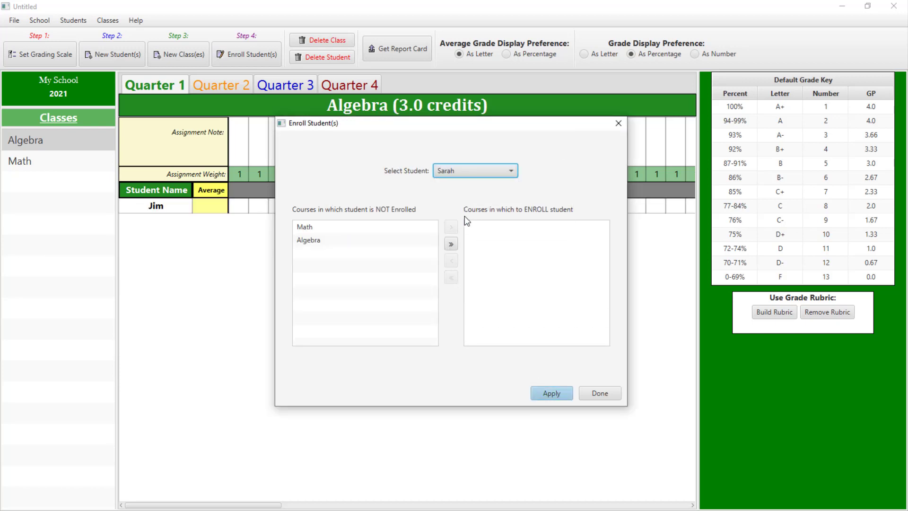
pyautogui.click(450, 245)
pyautogui.click(549, 395)
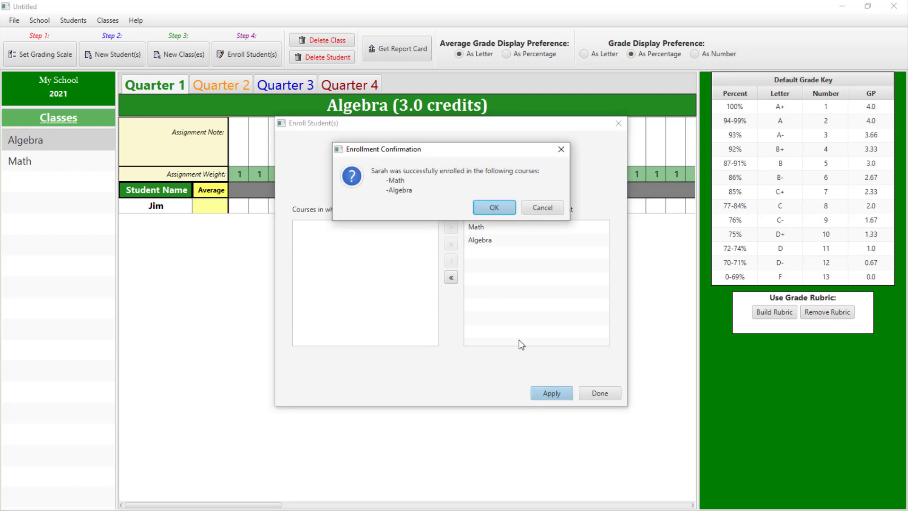
pyautogui.click(479, 206)
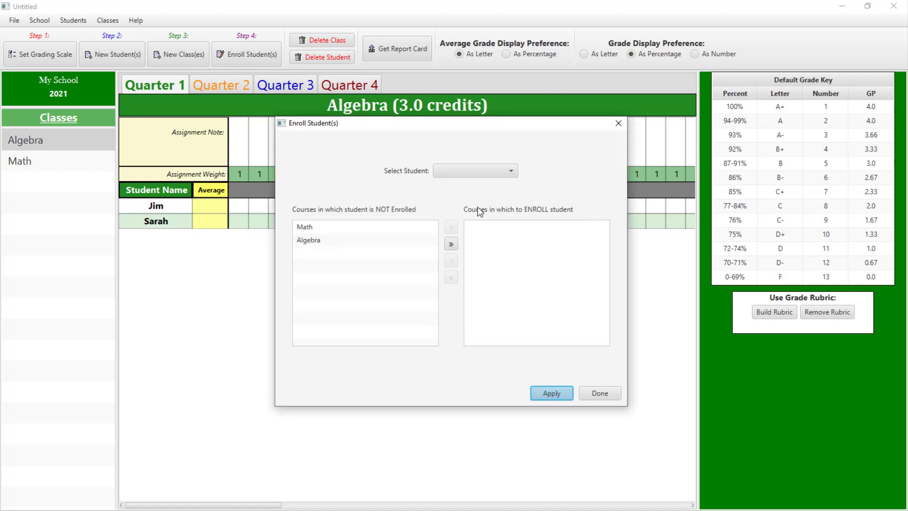
pyautogui.click(604, 393)
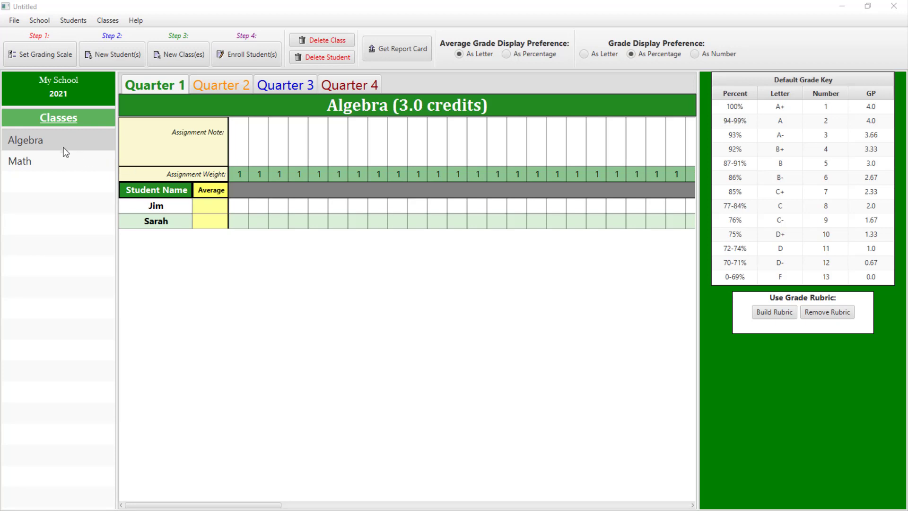
# View the Algebra and Math grade sheets, looking through Quarters 1 to 4 of the Math class.
pyautogui.click(50, 141)
pyautogui.click(40, 161)
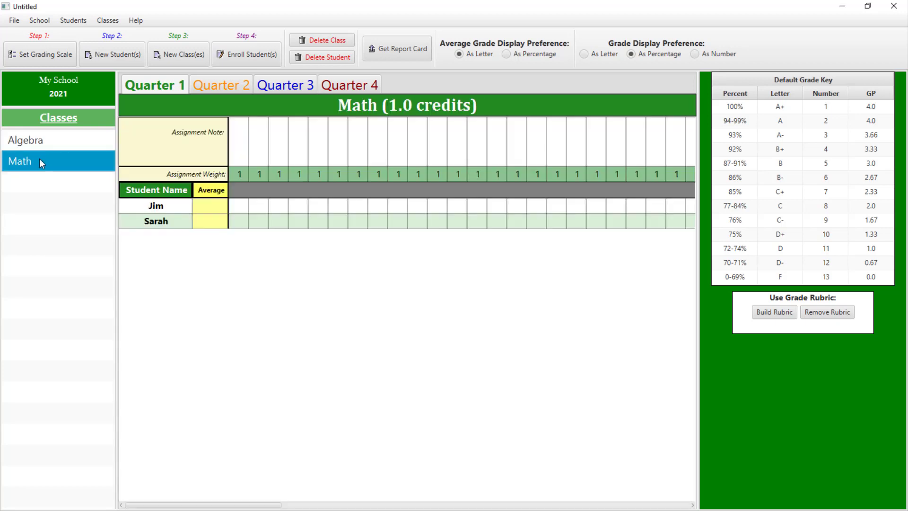
pyautogui.click(158, 87)
pyautogui.click(232, 87)
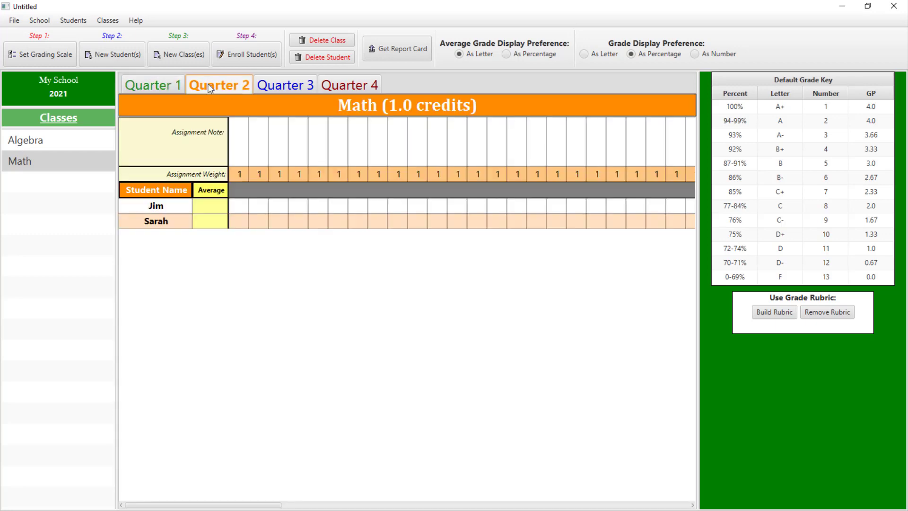
pyautogui.click(283, 86)
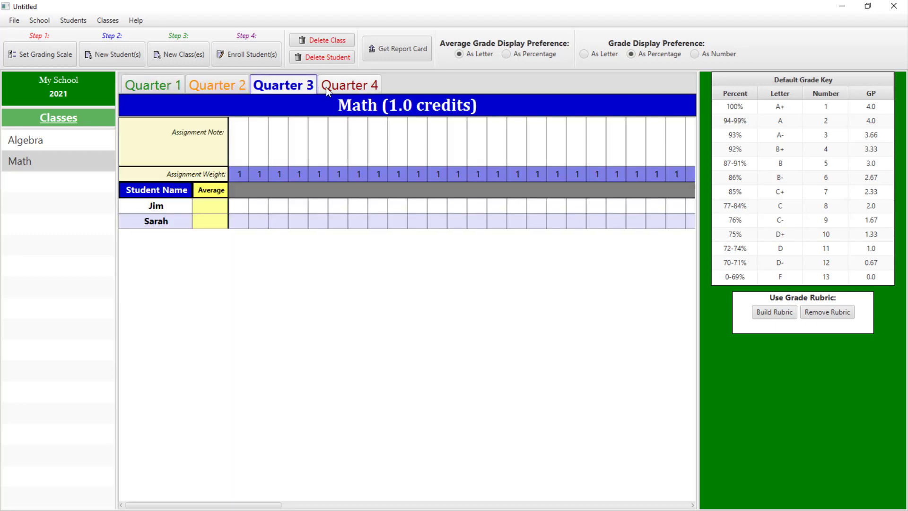
pyautogui.click(339, 86)
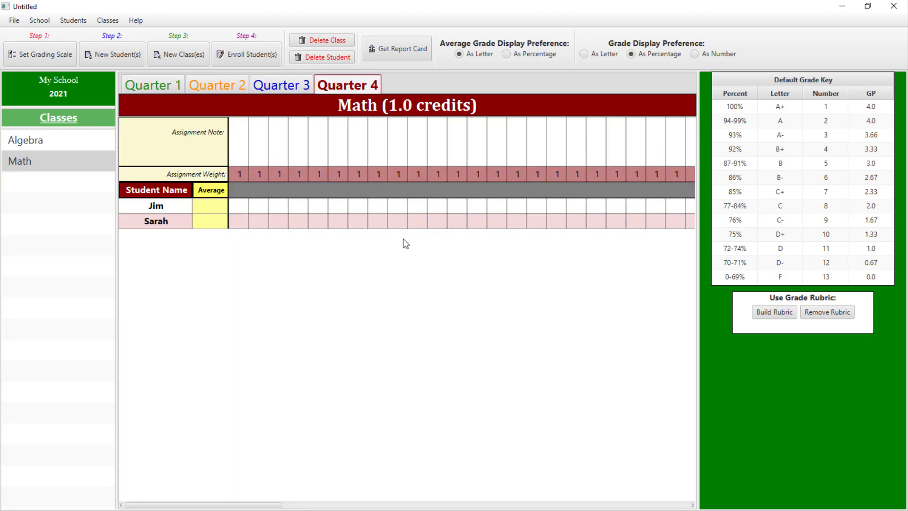